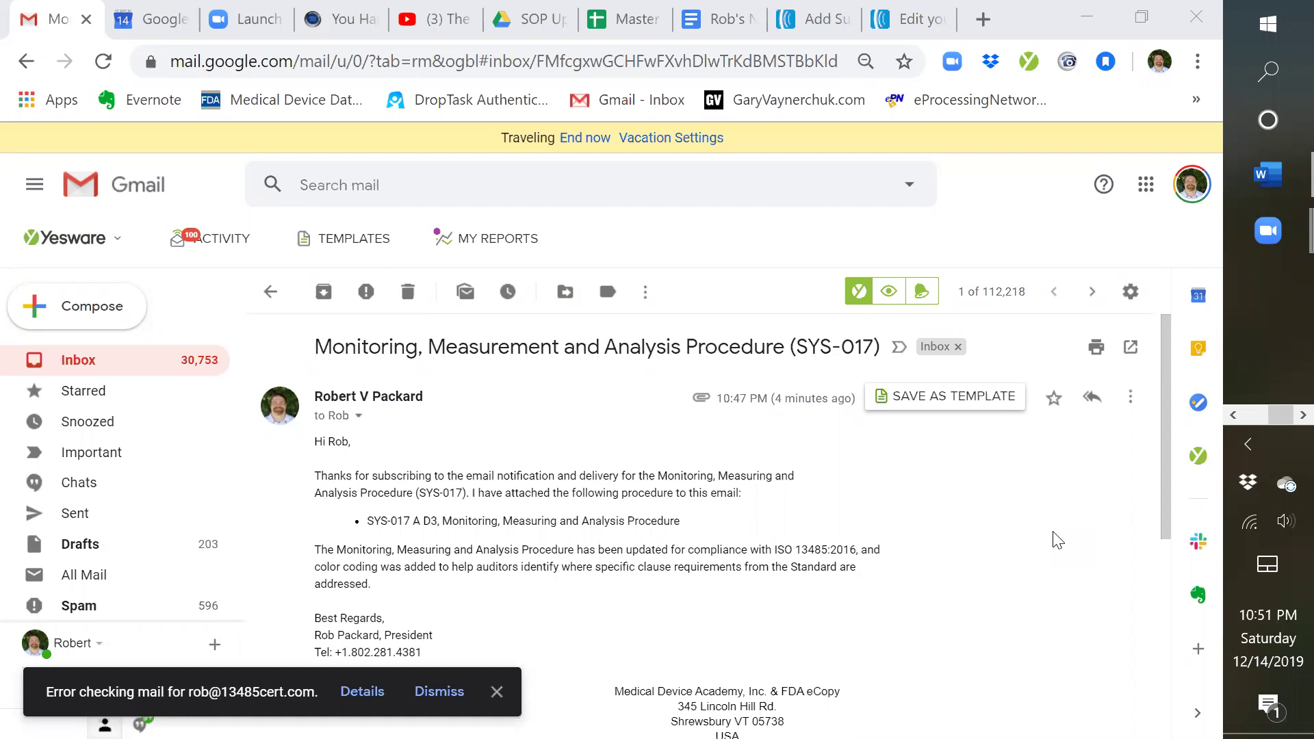
Scroll through the SYS-017 procedure notification email listing the SYS-017 A D3 attachment
scroll(951, 551, "down", 3)
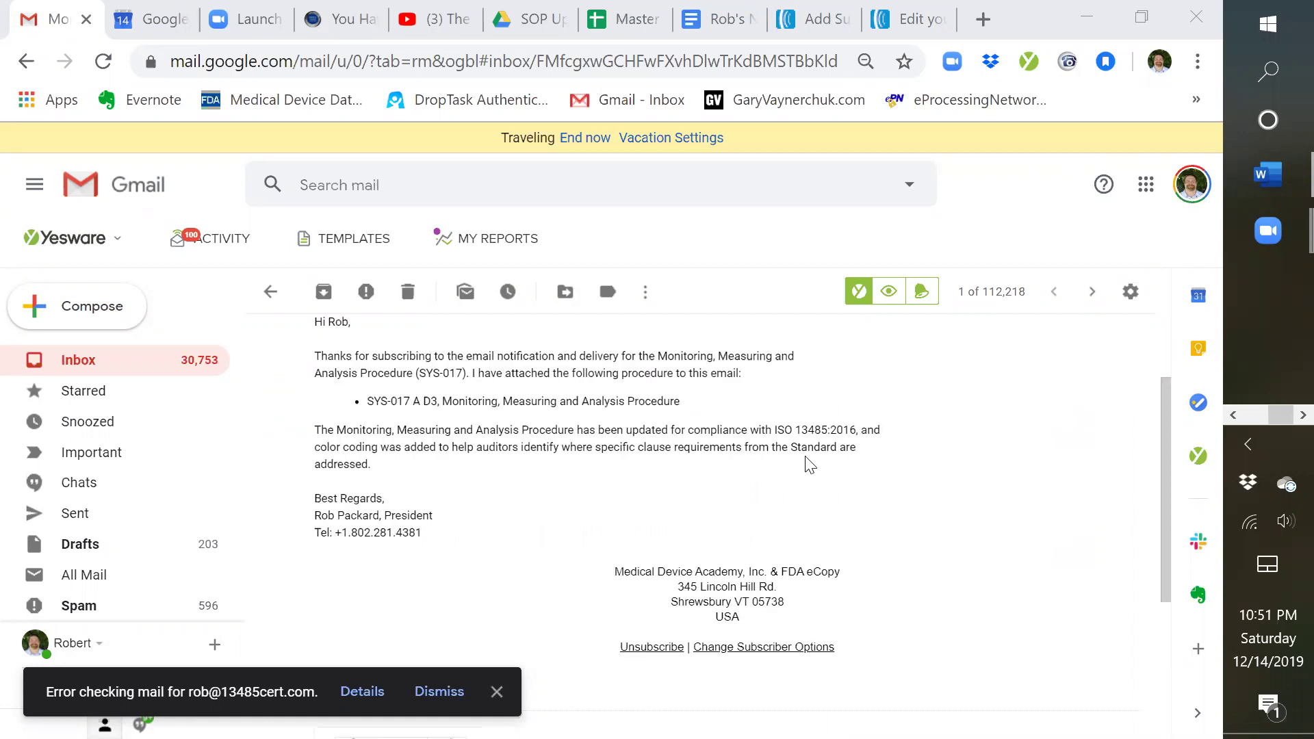
scroll(807, 469, "up", 3)
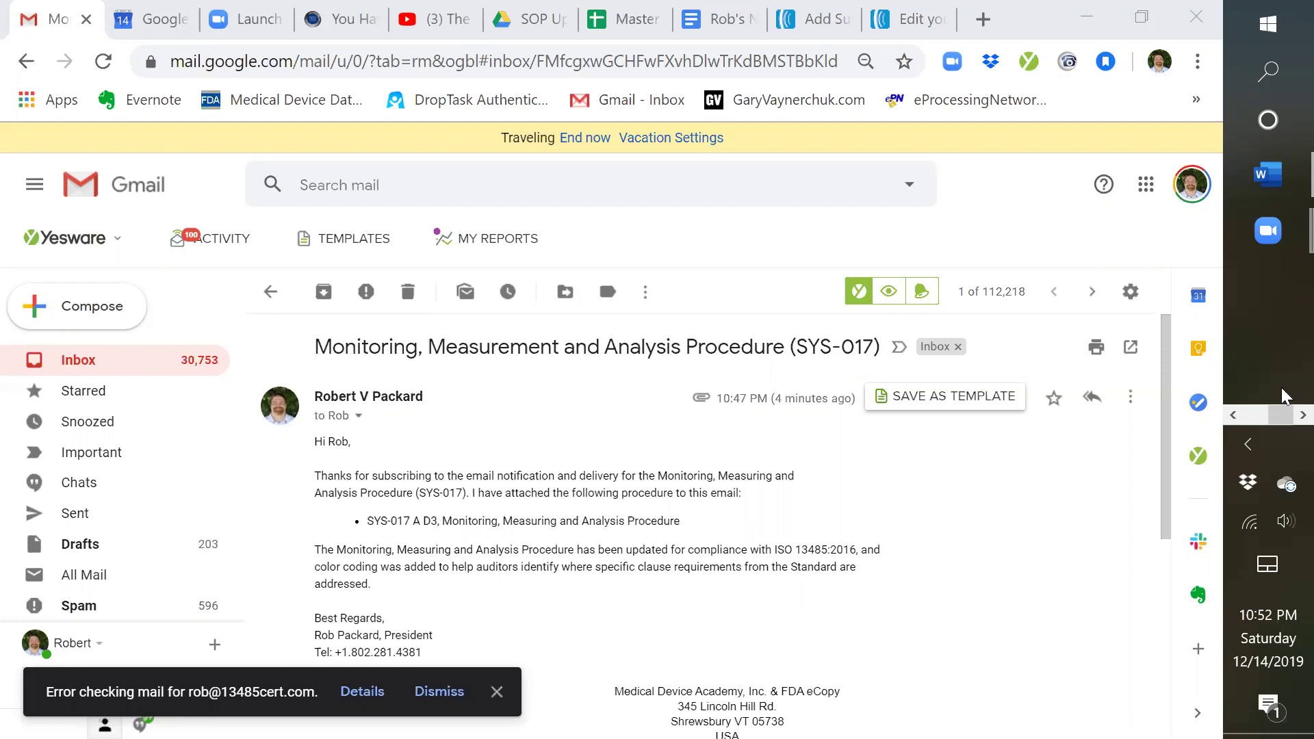
left_click(1268, 175)
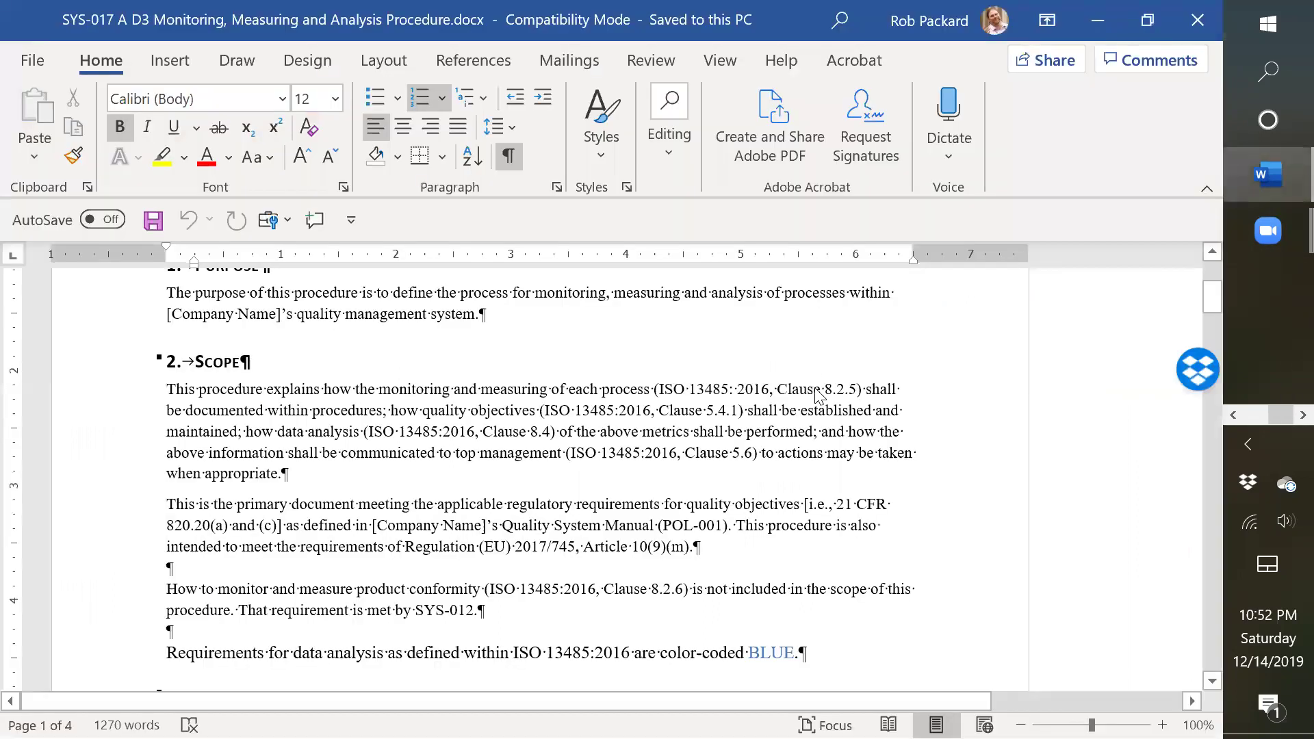
scroll(849, 411, "up", 5)
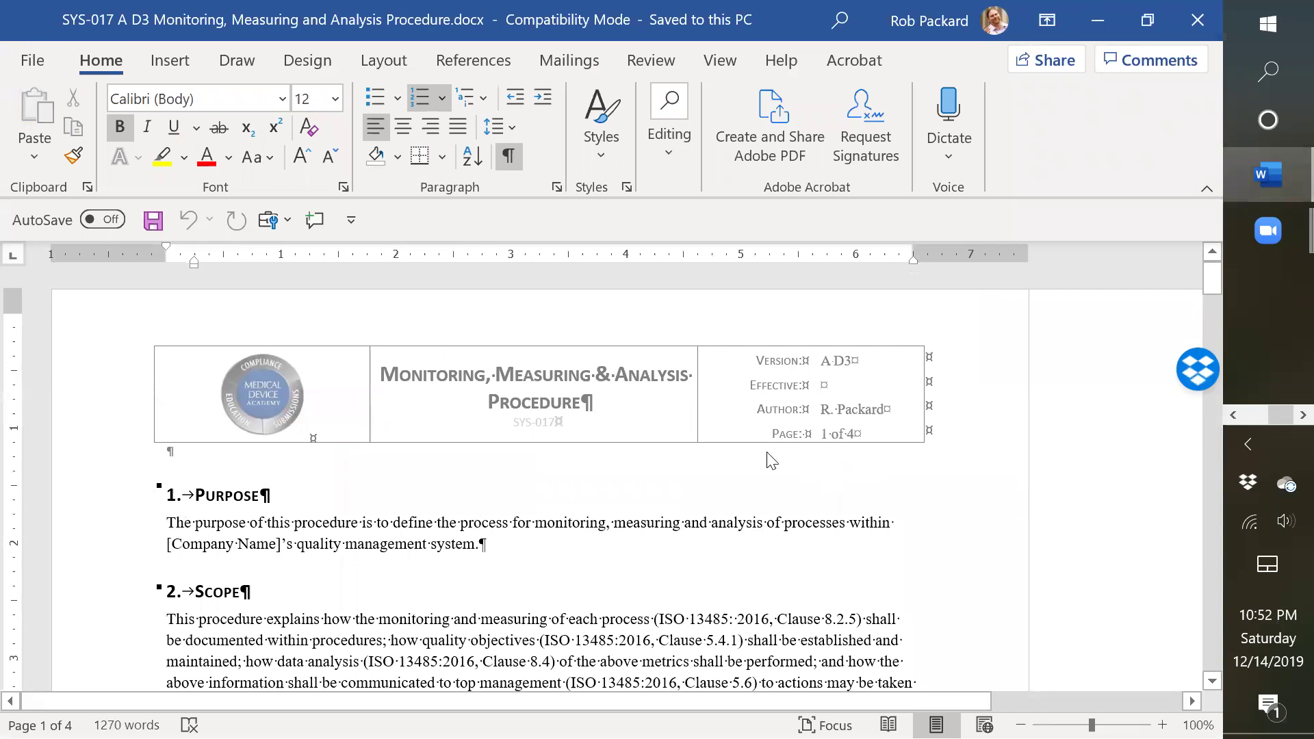
scroll(375, 480, "down", 1)
scroll(375, 481, "down", 5)
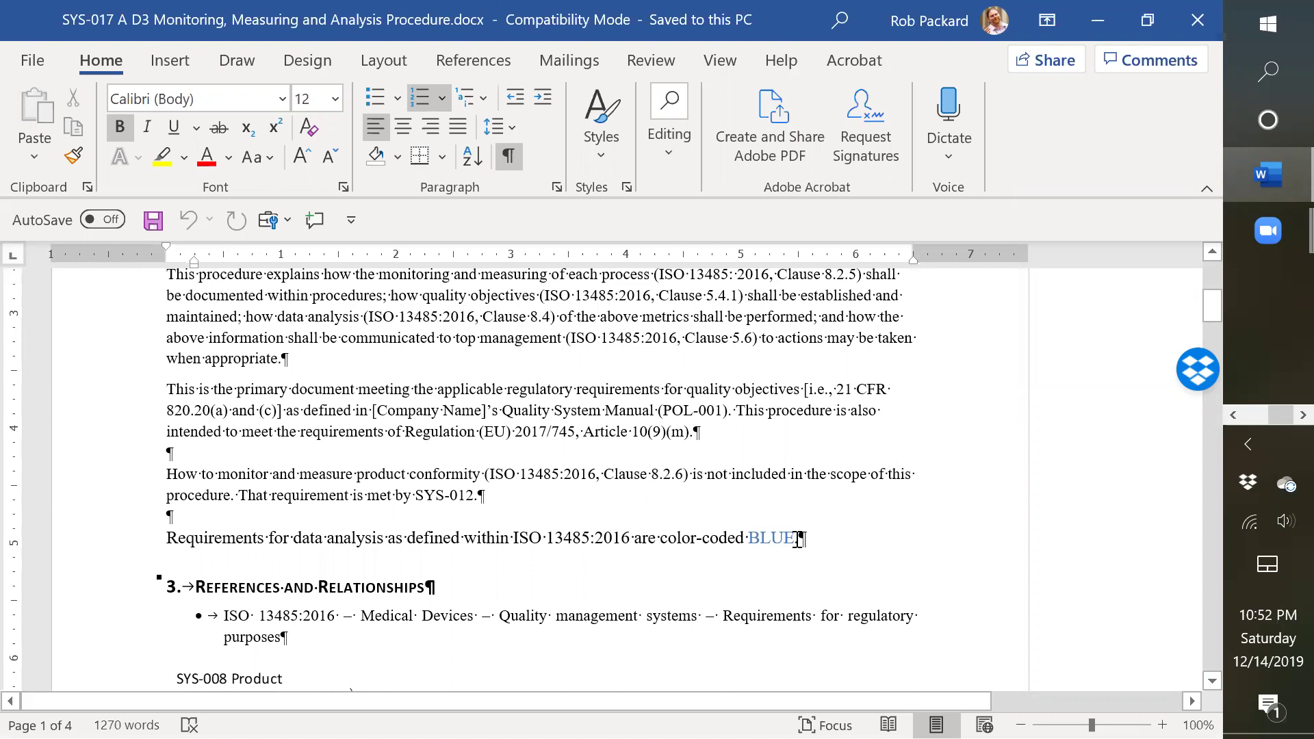
scroll(800, 457, "up", 1)
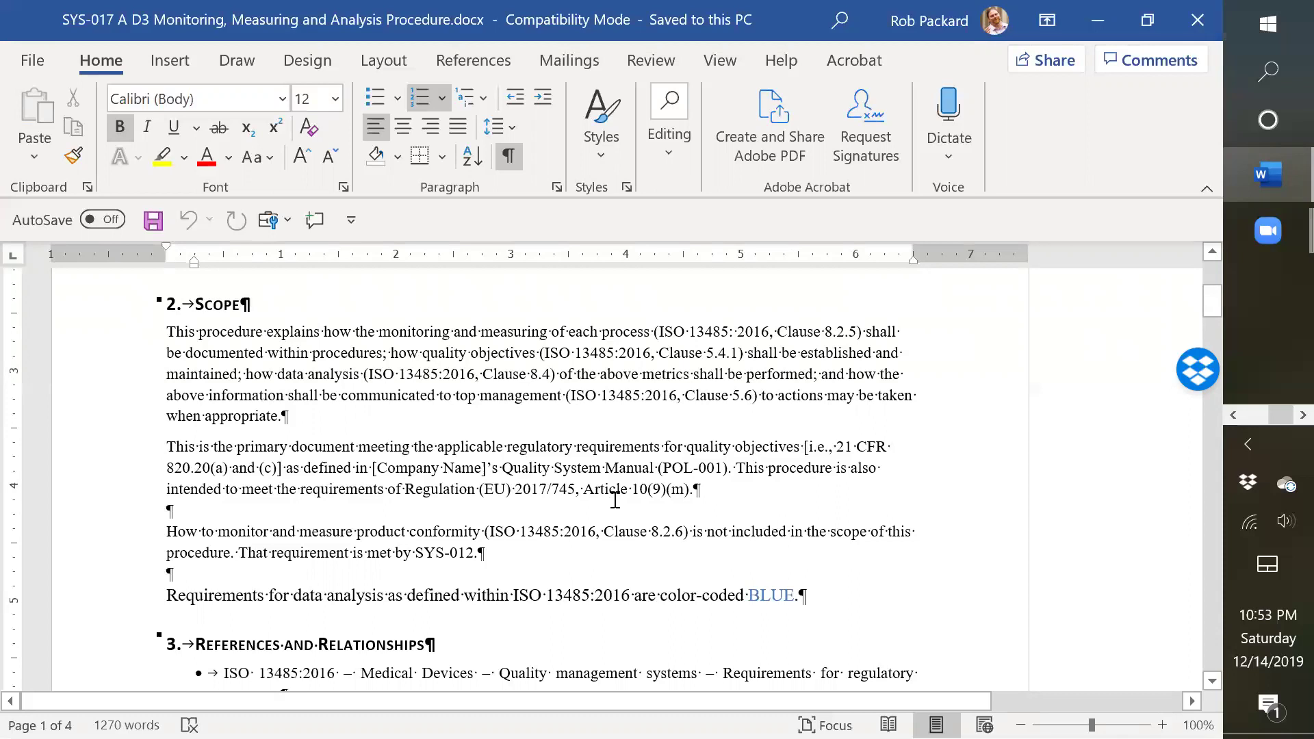
scroll(609, 503, "down", 10)
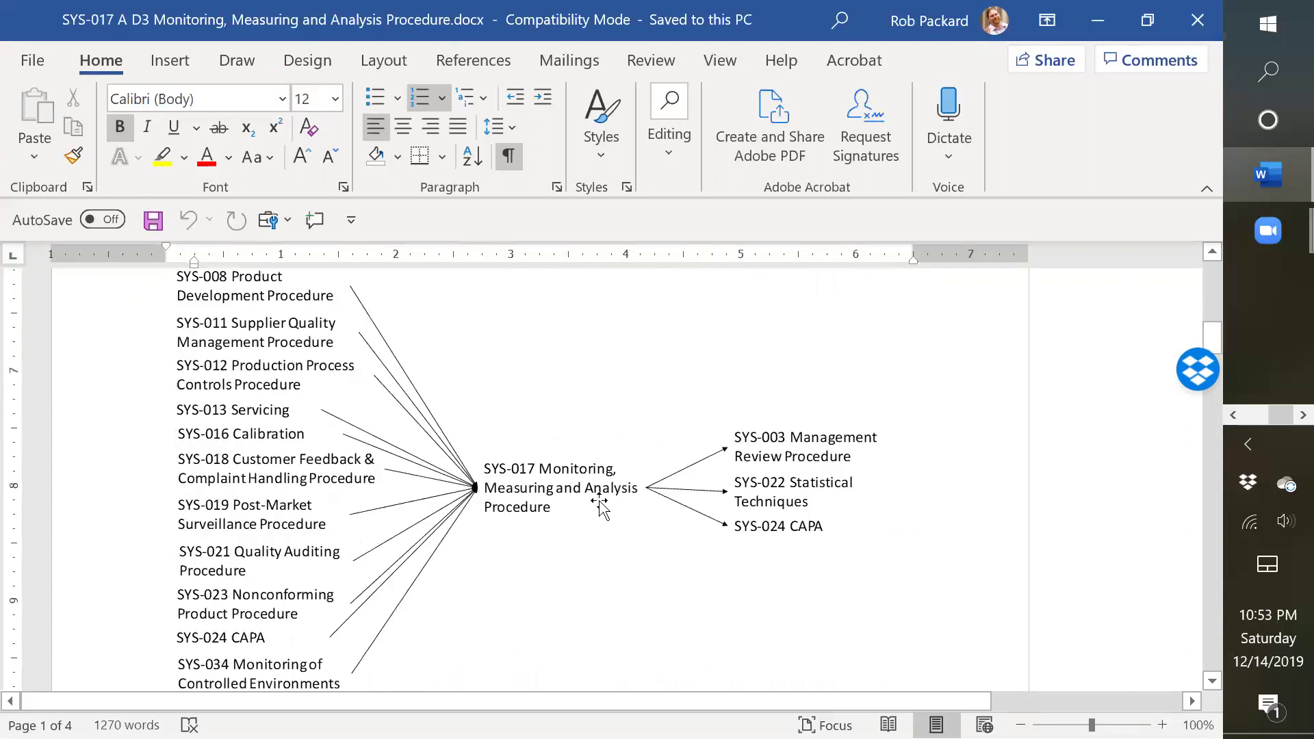
scroll(599, 506, "down", 20)
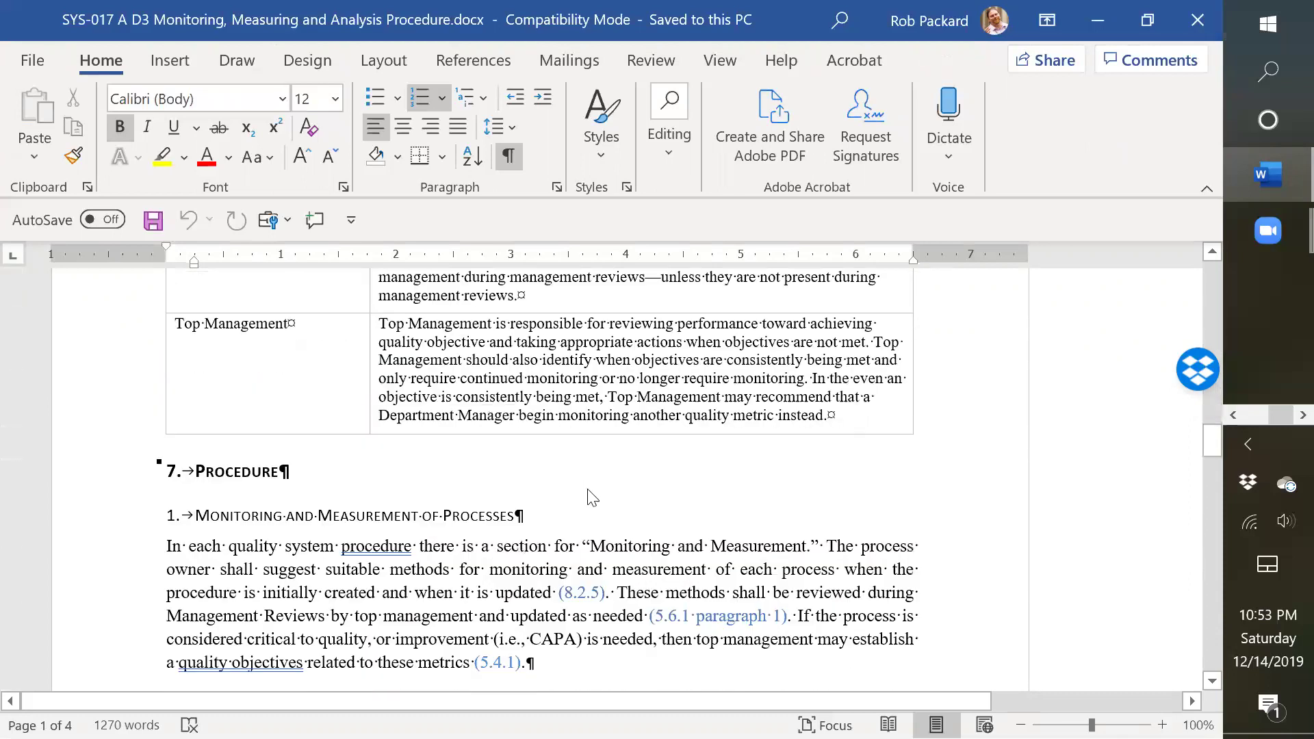
scroll(590, 492, "down", 5)
scroll(587, 486, "up", 6)
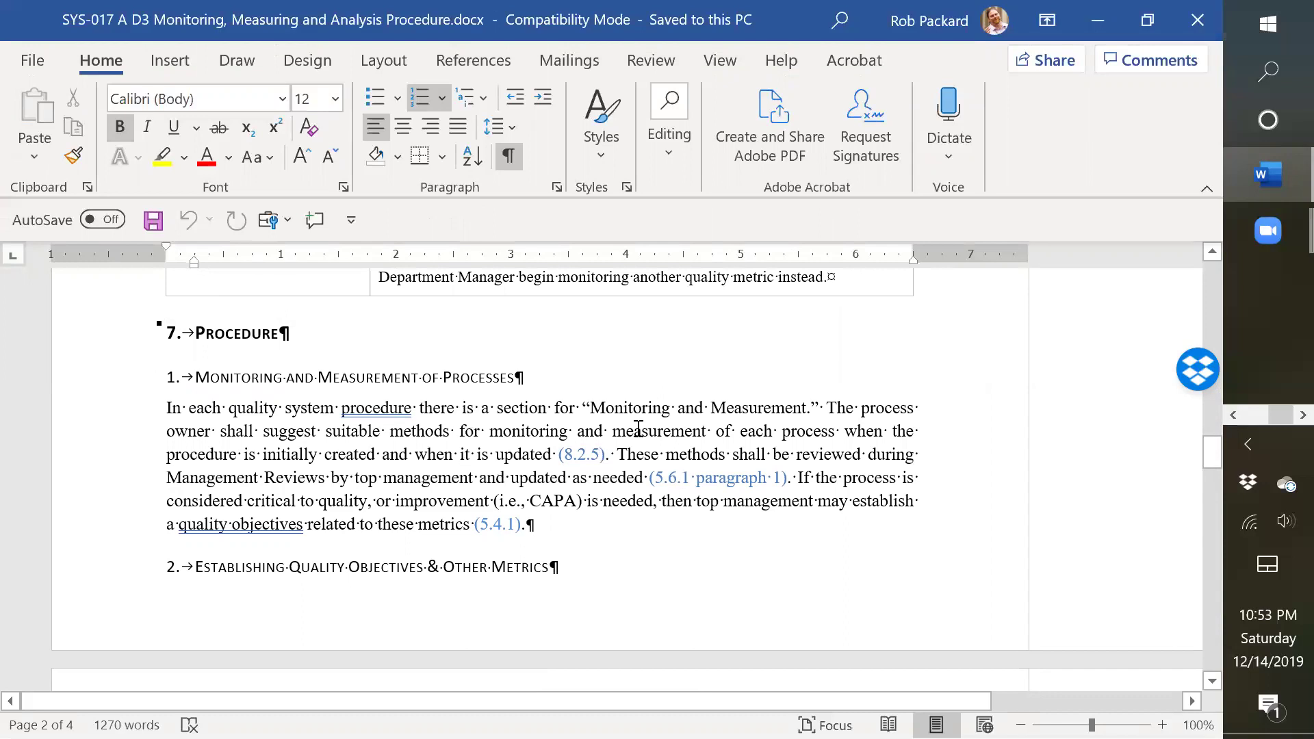
scroll(638, 428, "down", 20)
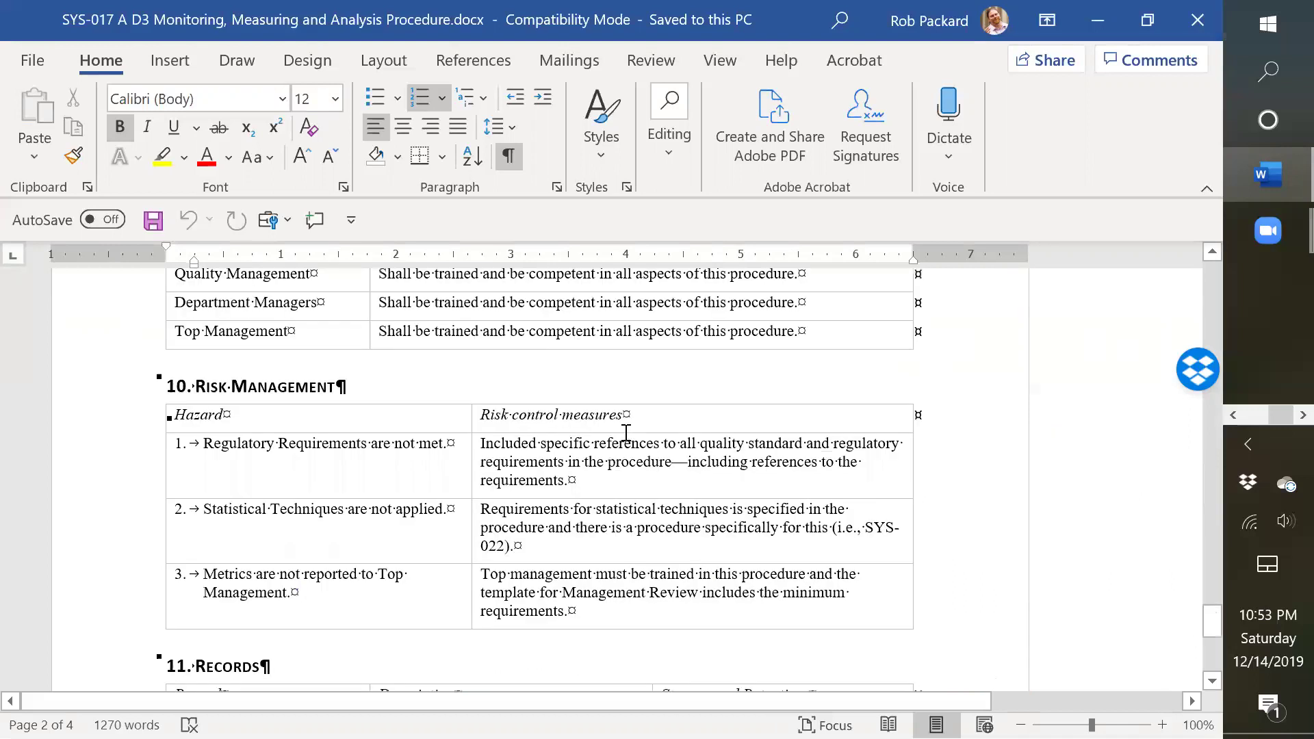
scroll(626, 432, "down", 1)
scroll(625, 433, "up", 10)
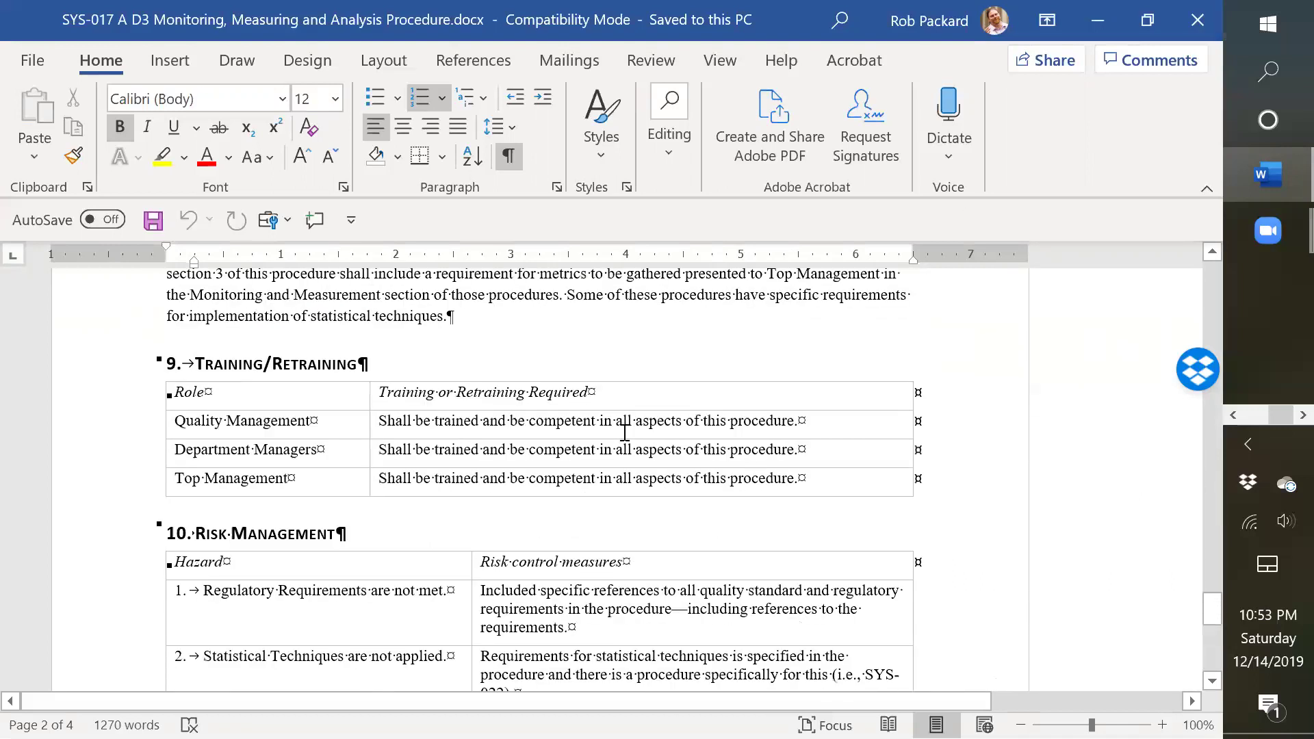
scroll(625, 433, "up", 4)
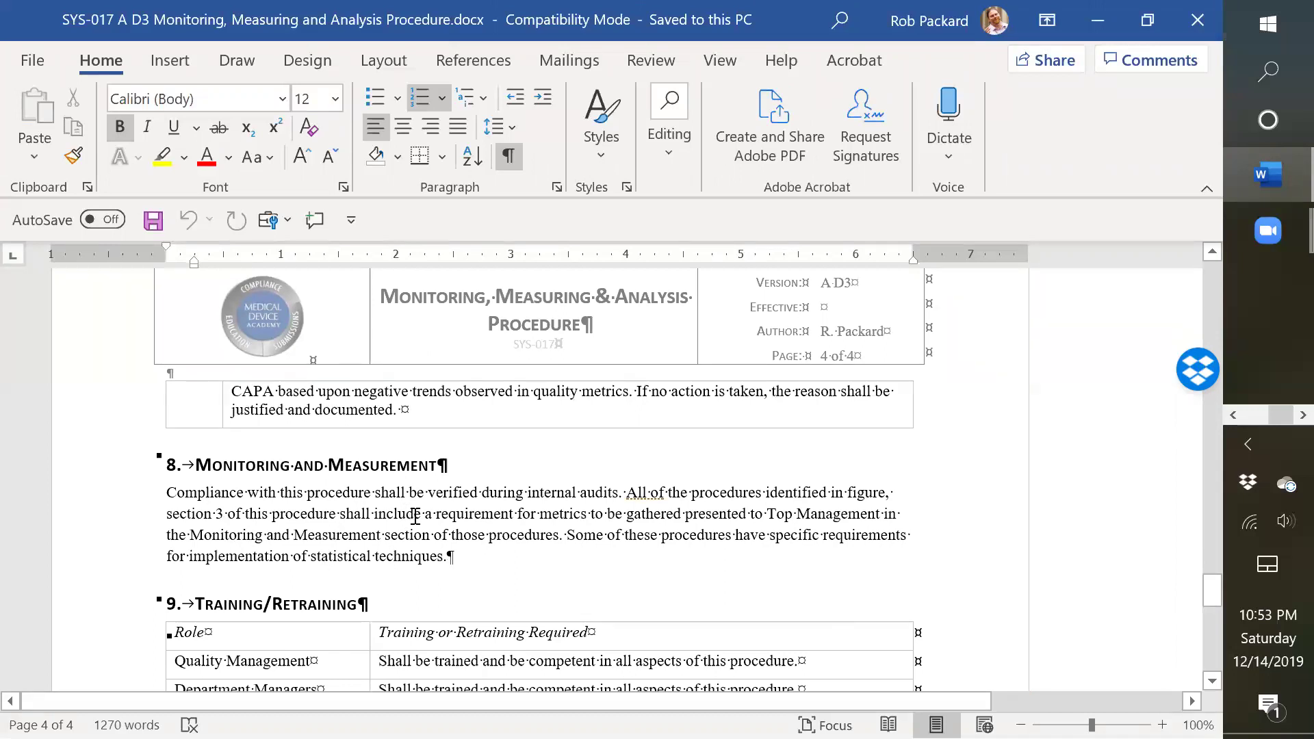
scroll(415, 516, "up", 20)
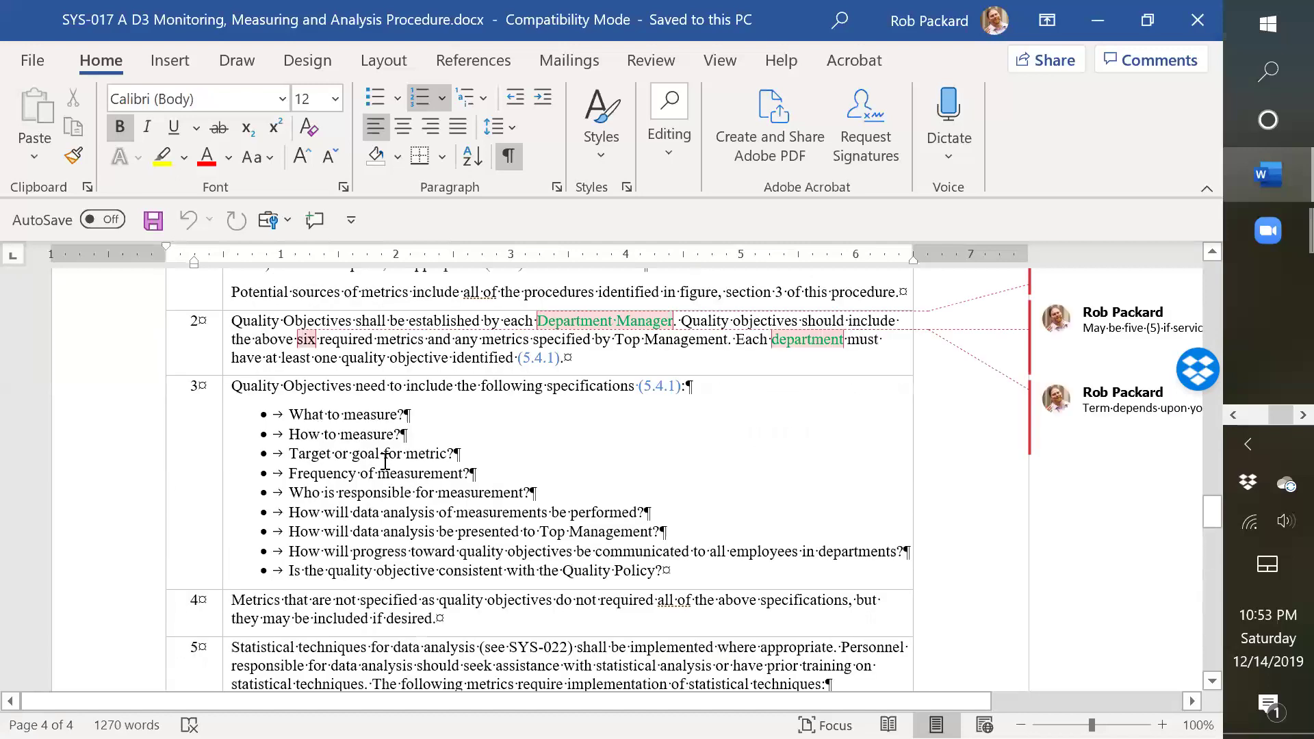
scroll(385, 469, "up", 15)
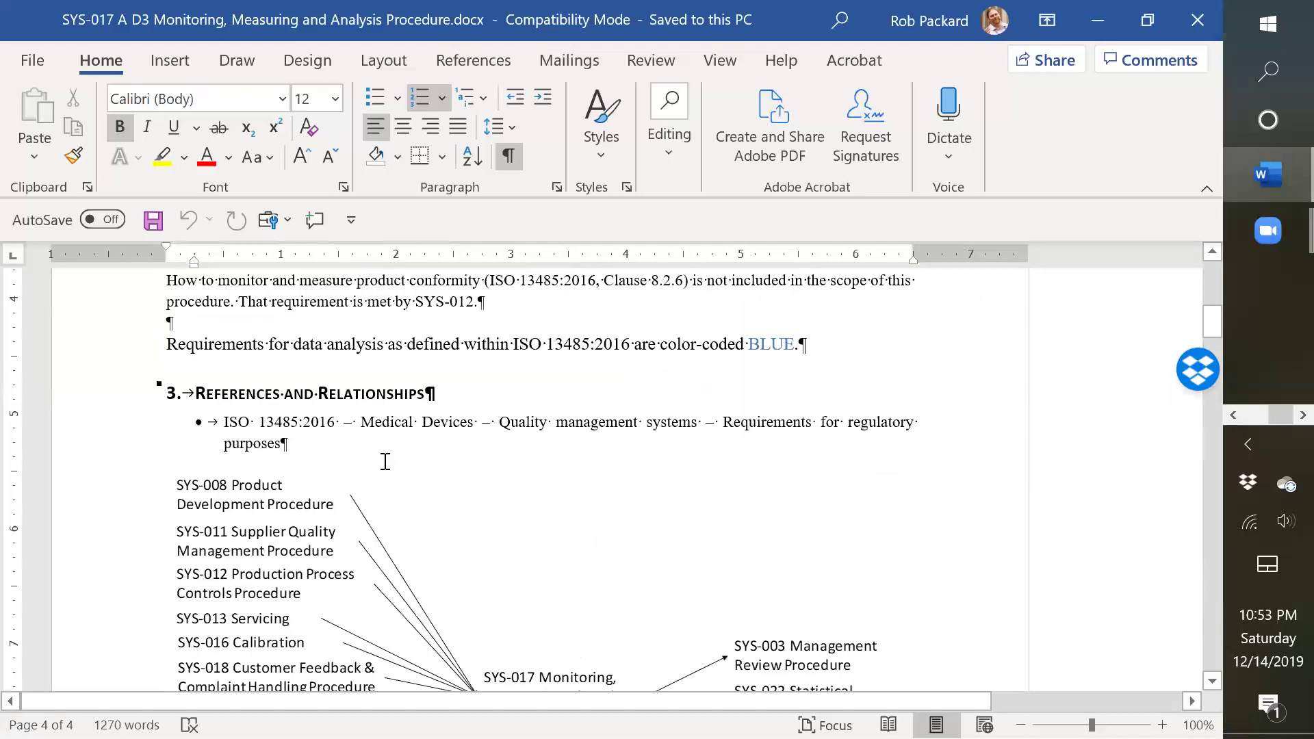
scroll(394, 474, "down", 6)
scroll(394, 475, "down", 20)
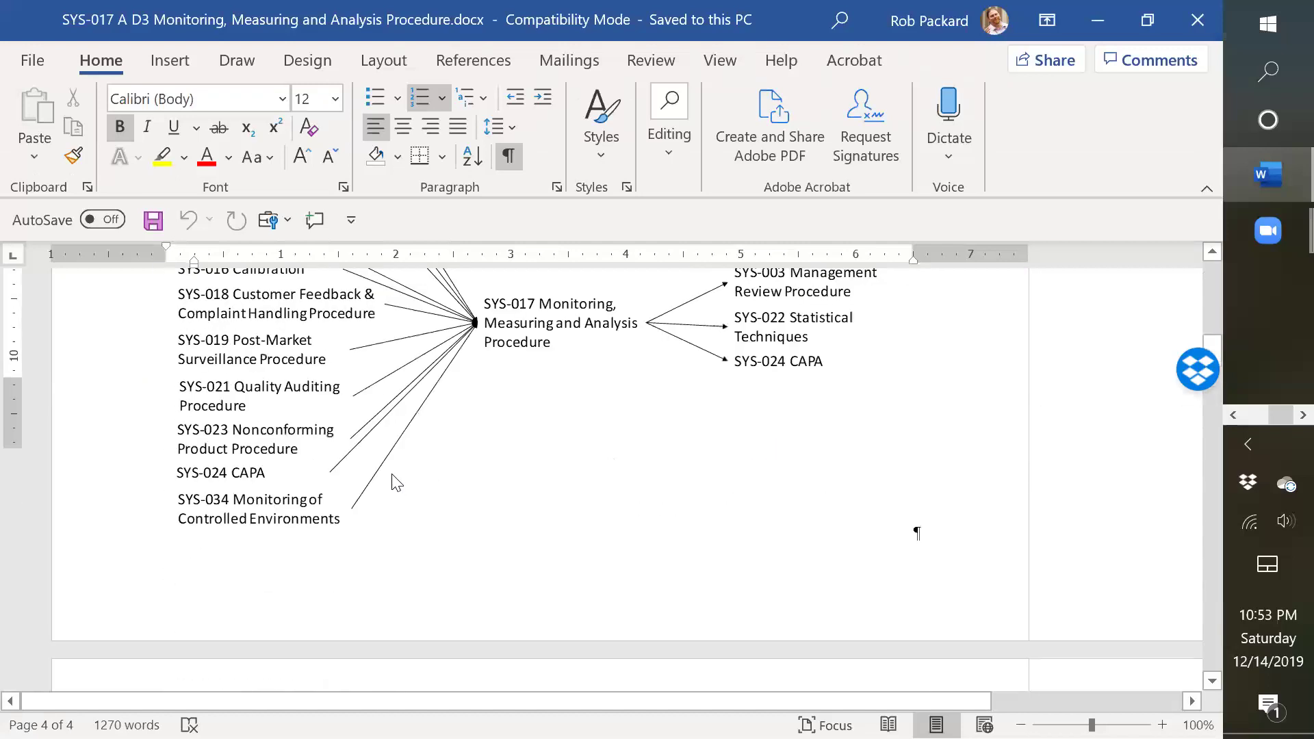
scroll(393, 475, "down", 5)
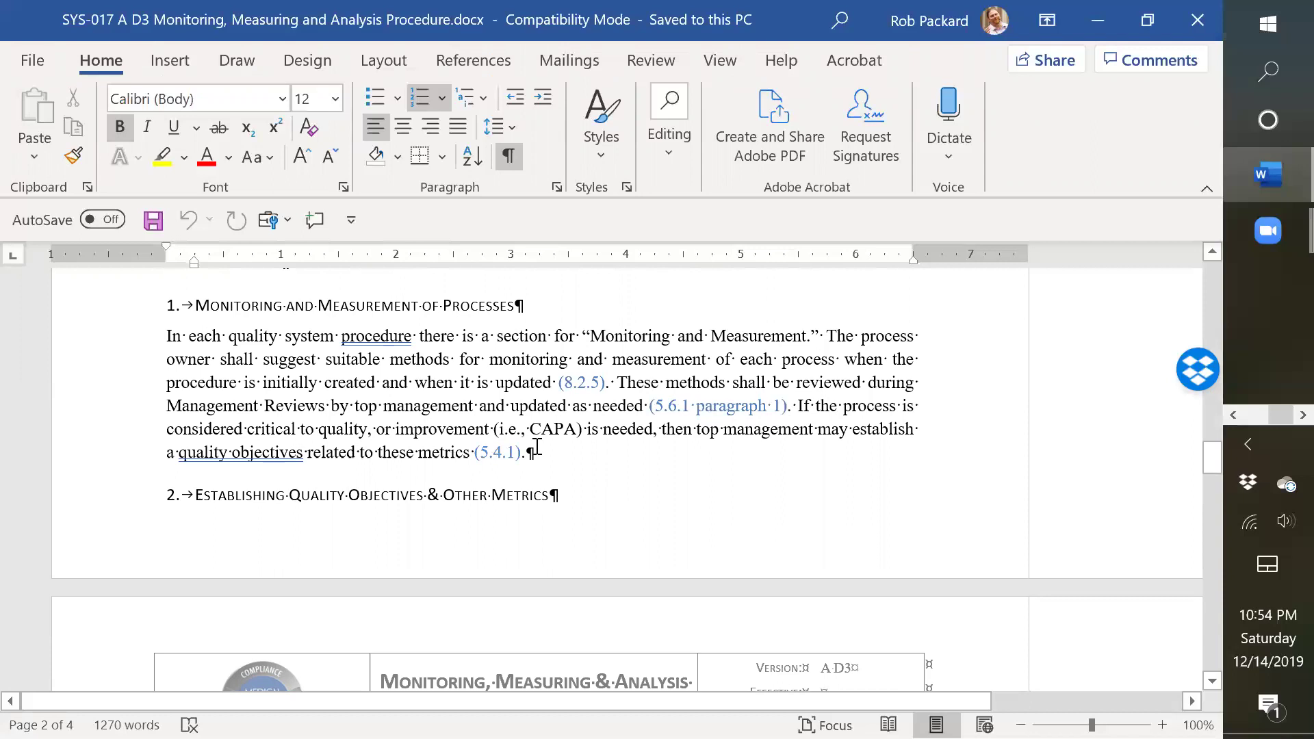
scroll(547, 448, "down", 9)
scroll(553, 442, "up", 3)
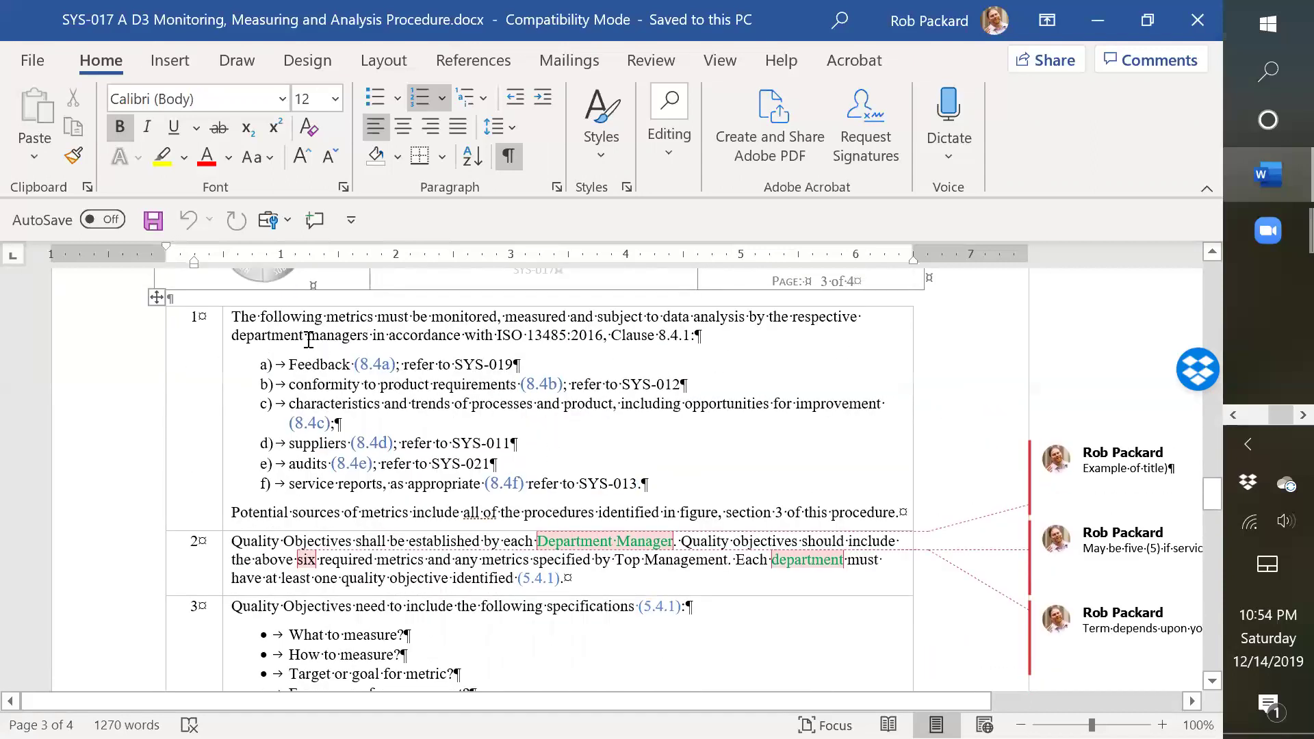
scroll(315, 345, "up", 6)
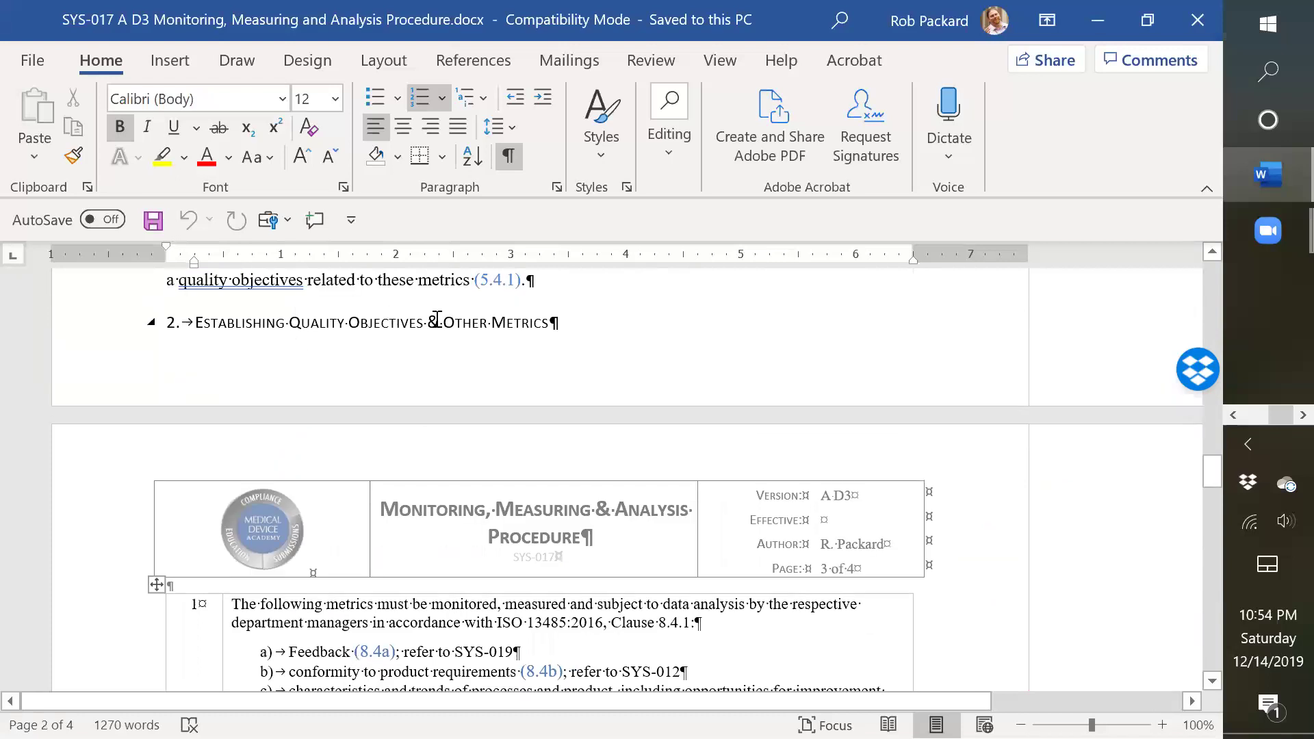
scroll(316, 403, "down", 5)
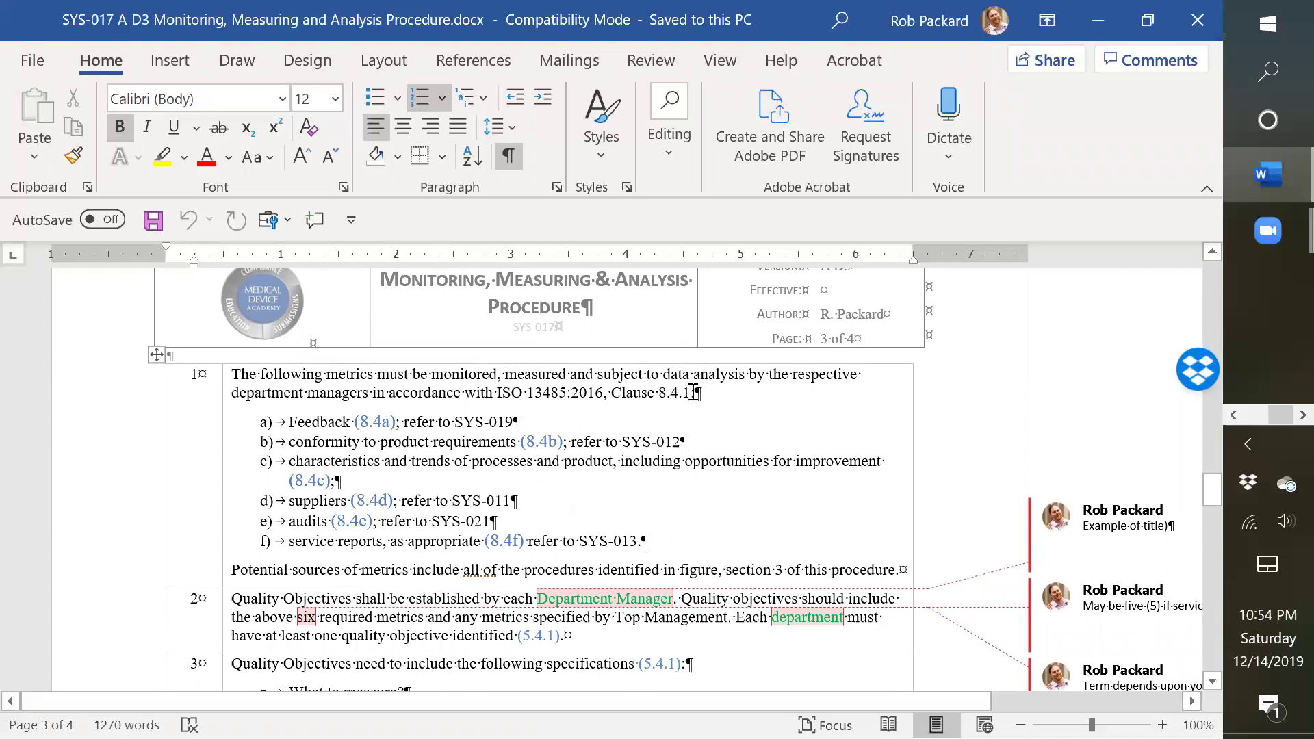
Change the first metrics row's reference from 'Clause 8.4.1:' to 'Clause 8.4:'
left_click(813, 394)
key("BackSpace")
key("BackSpace")
key("BackSpace")
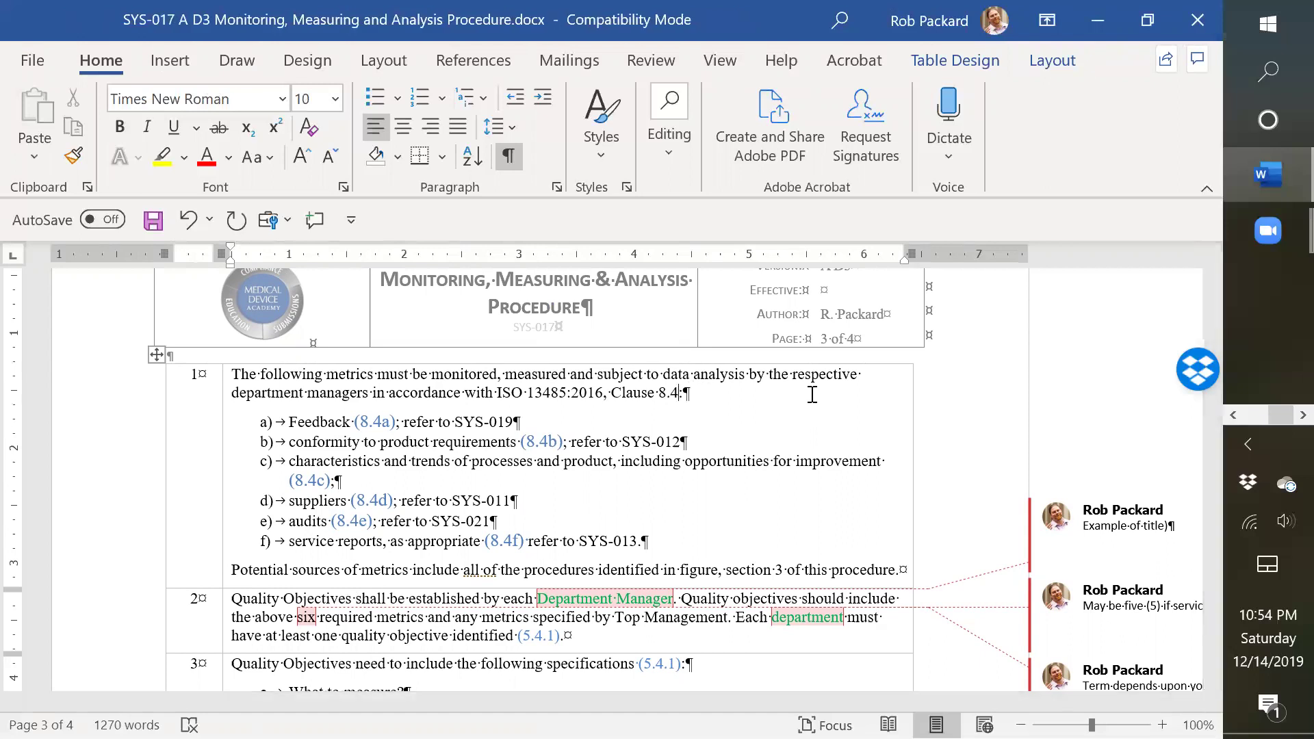
type(":")
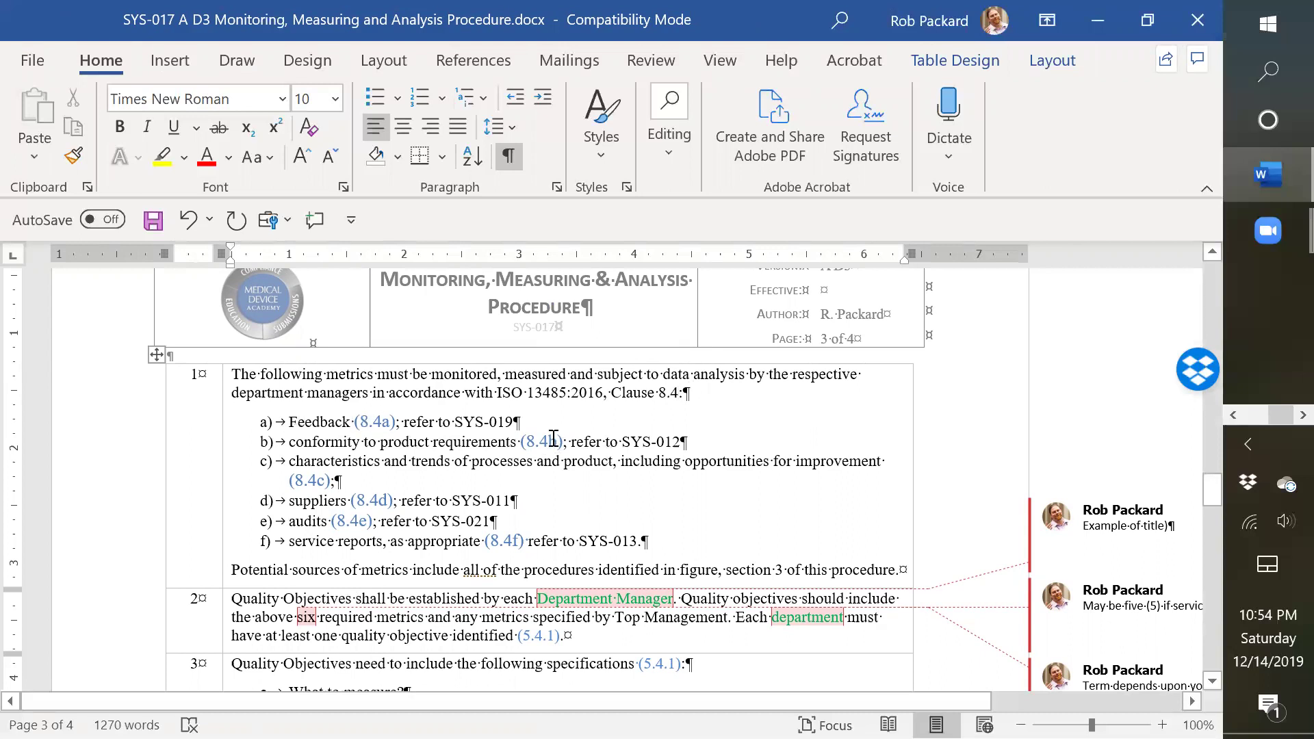
key("Left")
scroll(433, 493, "down", 3)
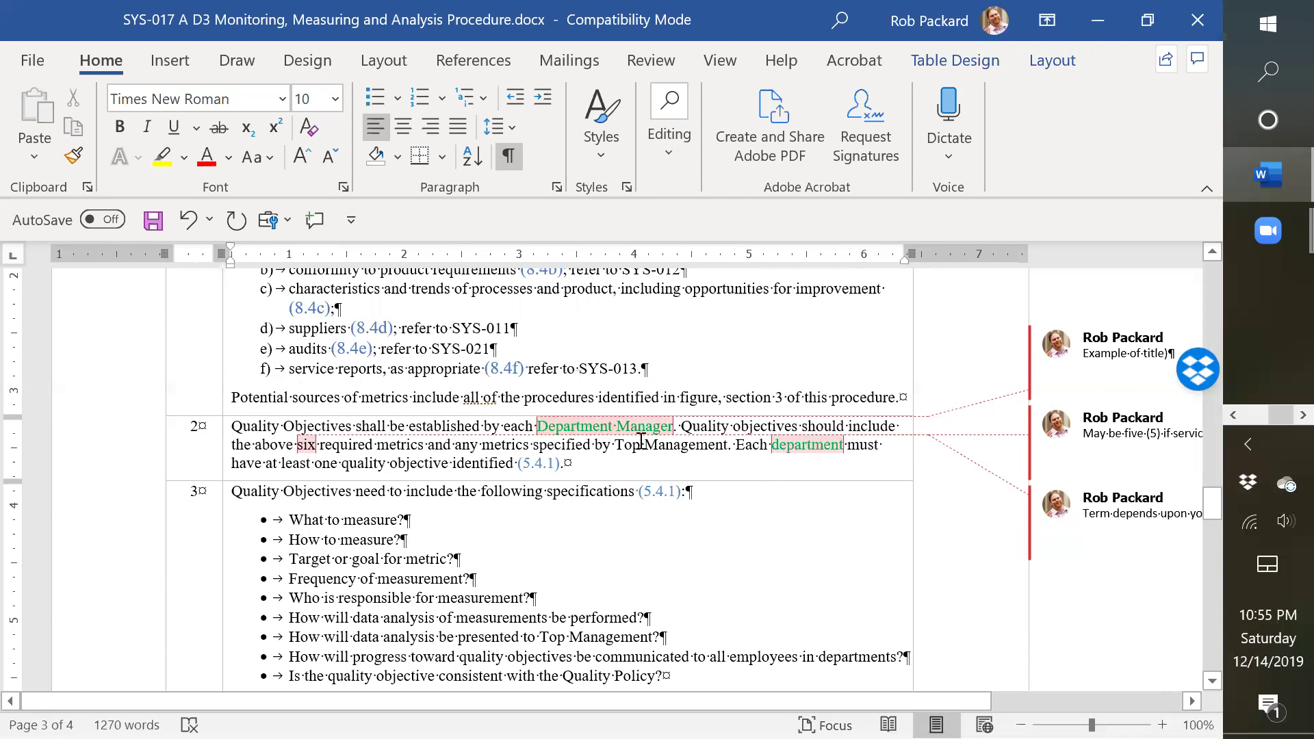
scroll(583, 440, "down", 3)
scroll(583, 440, "down", 20)
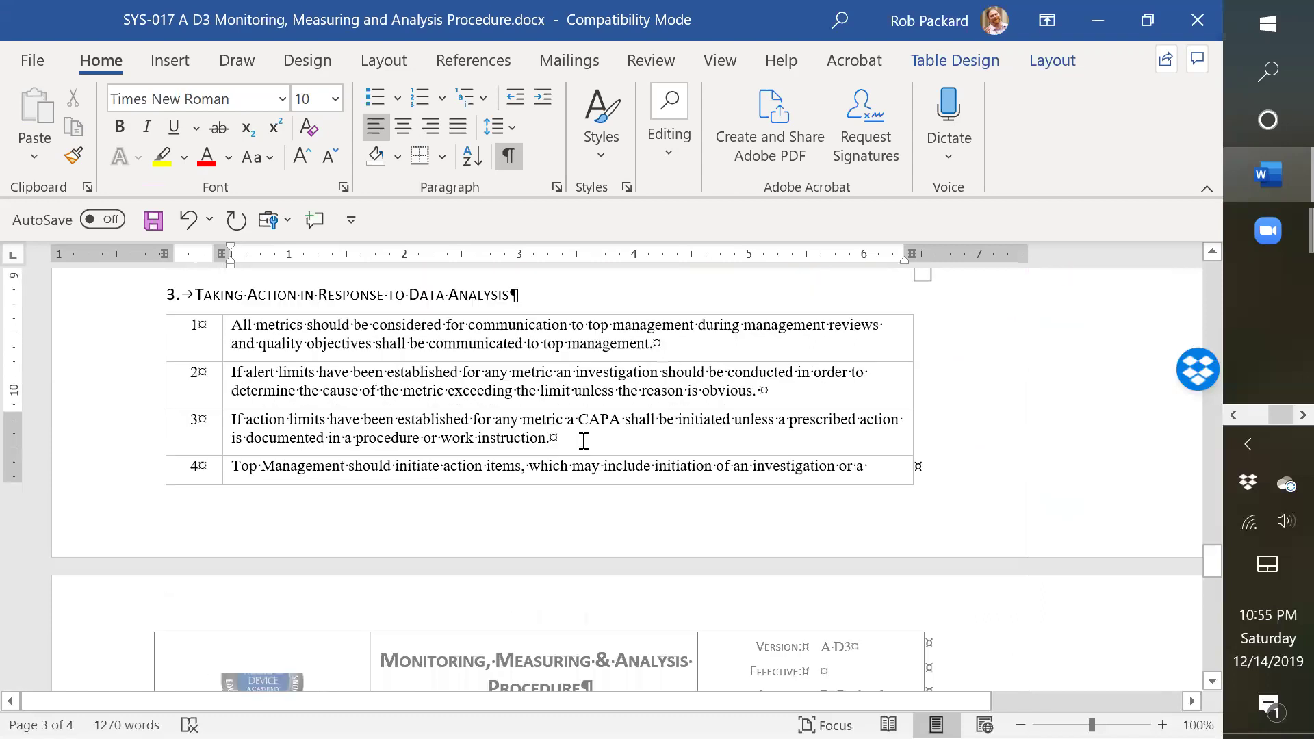
scroll(582, 441, "down", 8)
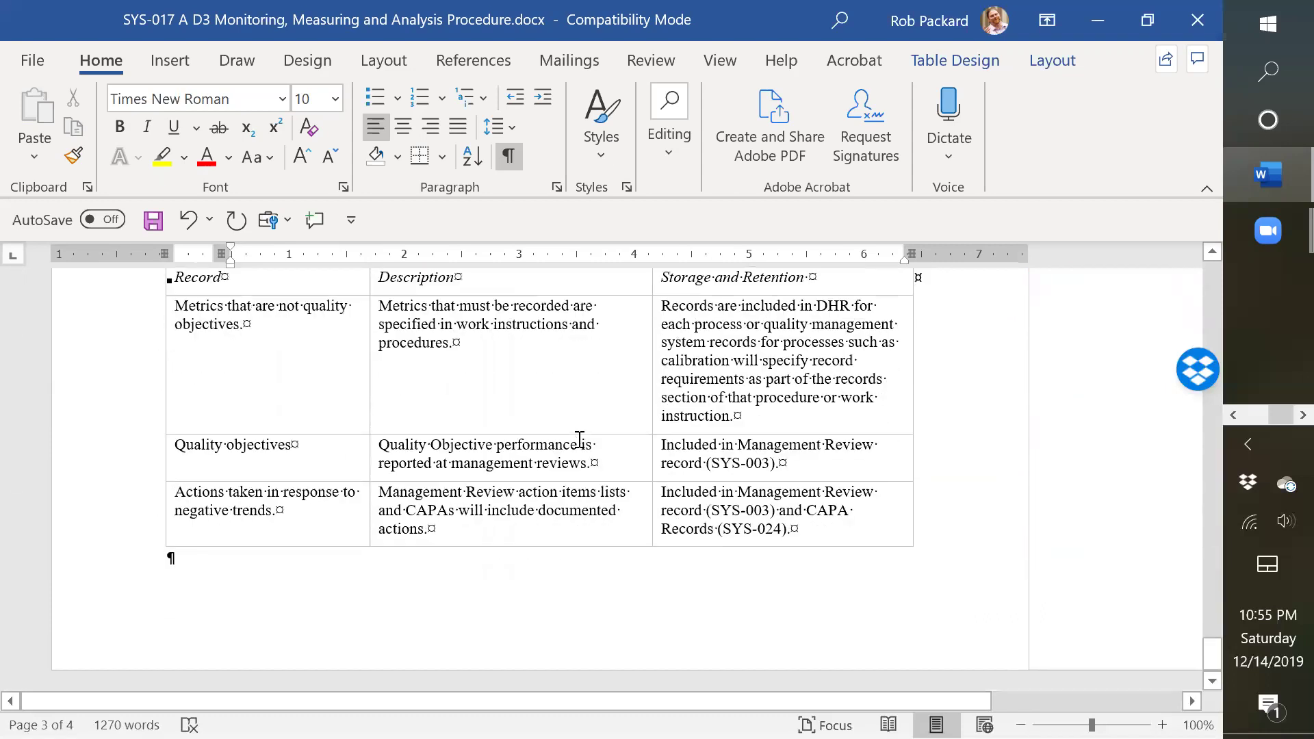
scroll(579, 438, "up", 11)
scroll(566, 417, "up", 15)
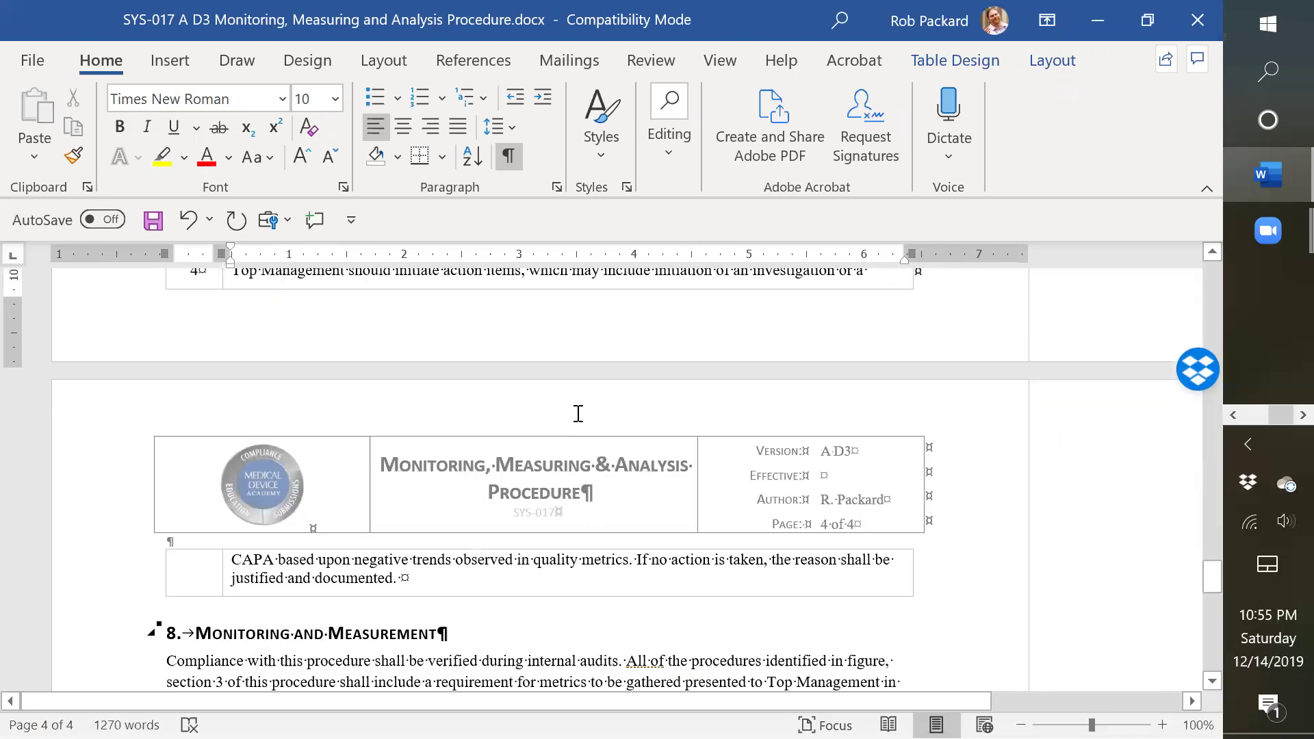
scroll(628, 493, "up", 7)
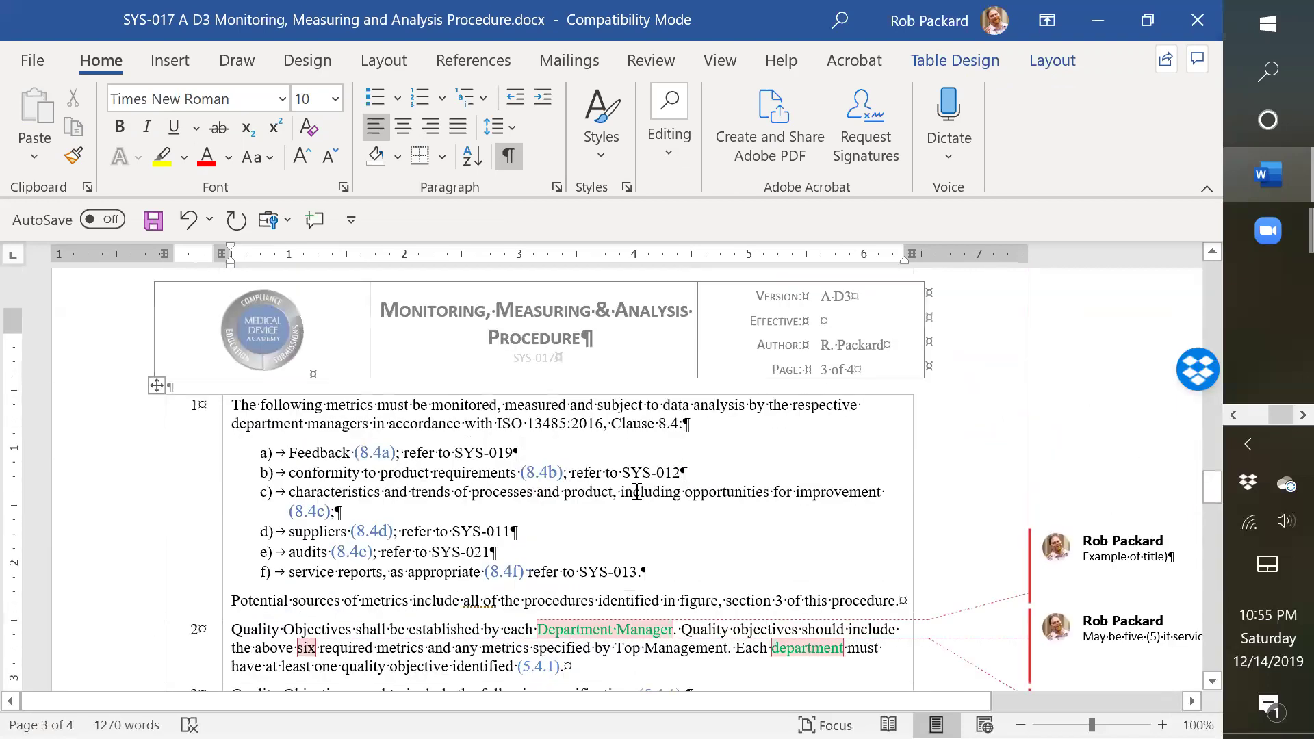
scroll(627, 496, "down", 12)
scroll(630, 491, "down", 6)
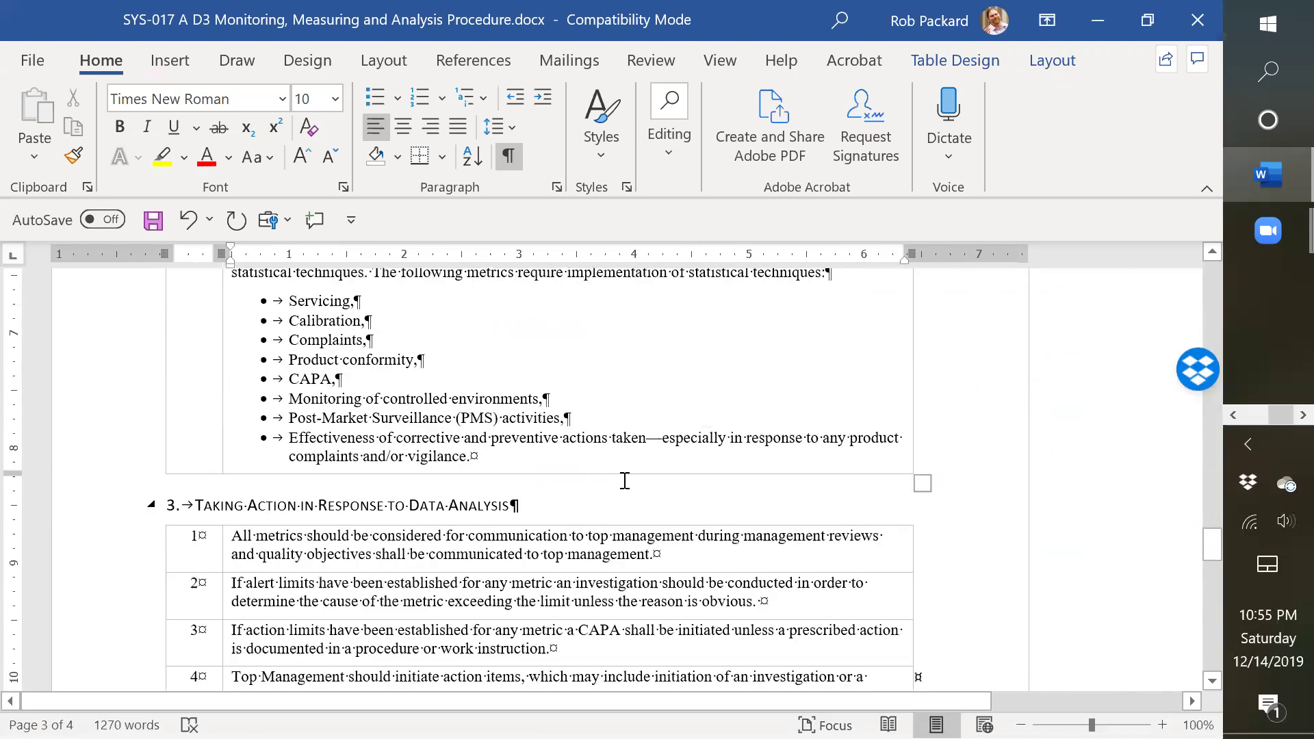
scroll(626, 490, "up", 9)
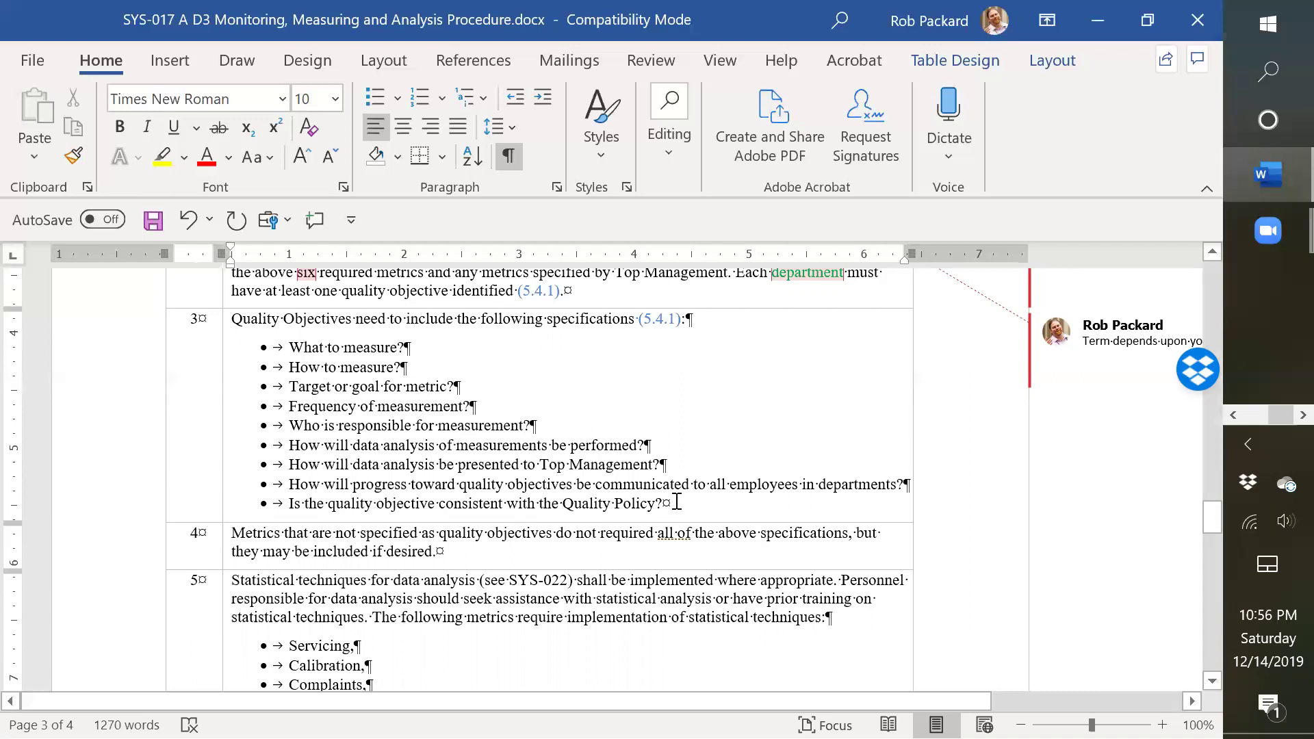
scroll(520, 506, "down", 2)
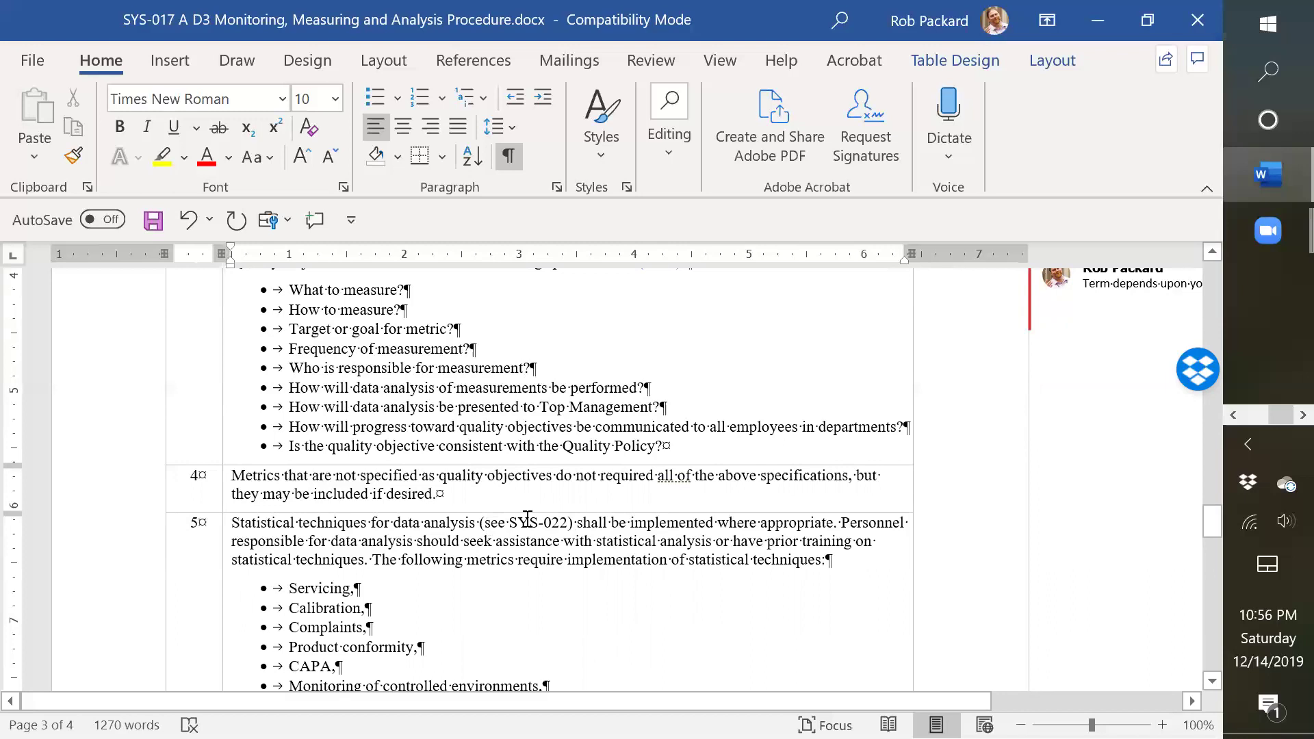
scroll(401, 606, "down", 1)
scroll(281, 533, "down", 3)
scroll(285, 487, "up", 1)
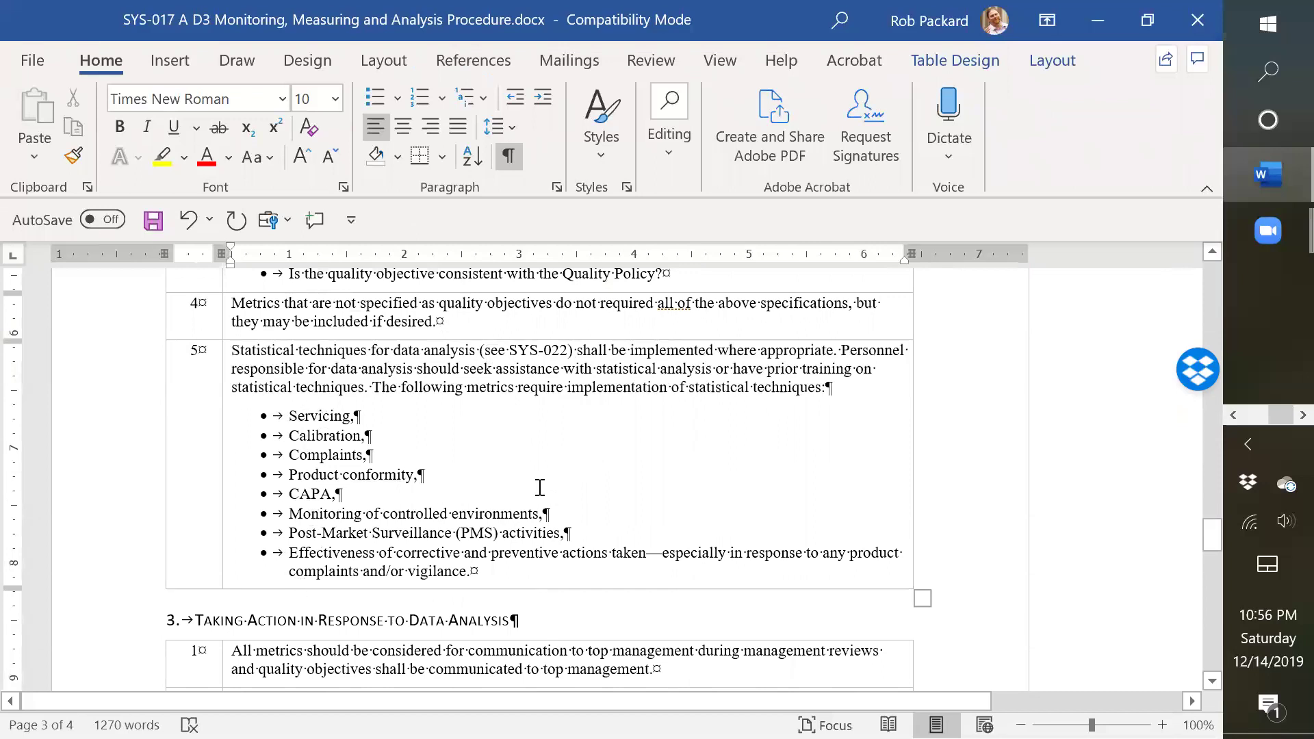